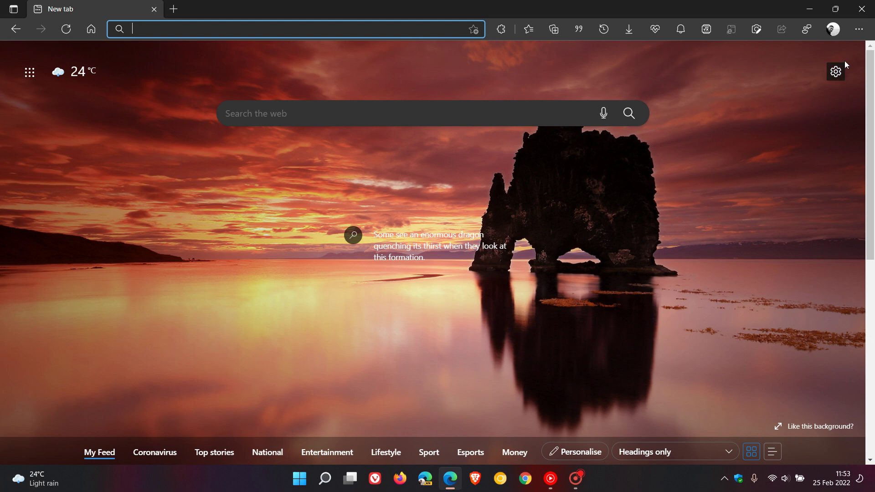
Step: Open Edge's main menu to reach About Microsoft Edge, showing version 98.0.1108.62 up to date
click(859, 31)
mouse_move(719, 431)
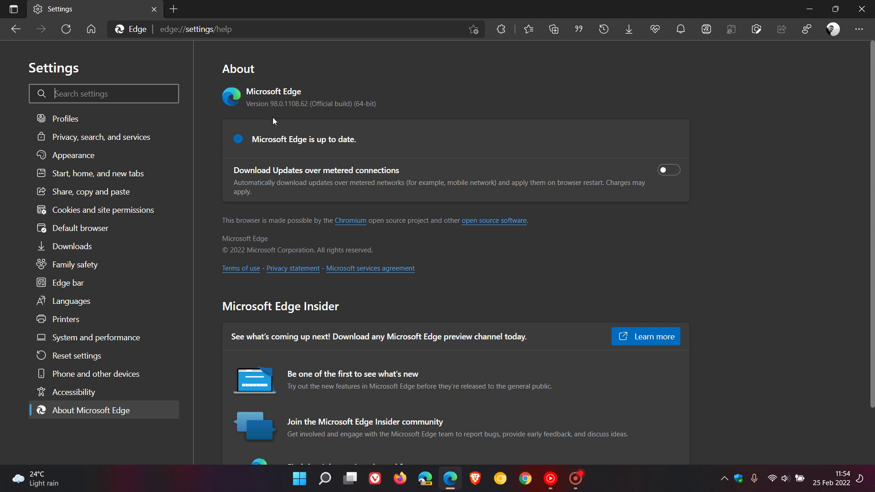
Step: Use the toolbar Home button to leave the About page for a new tab
click(91, 29)
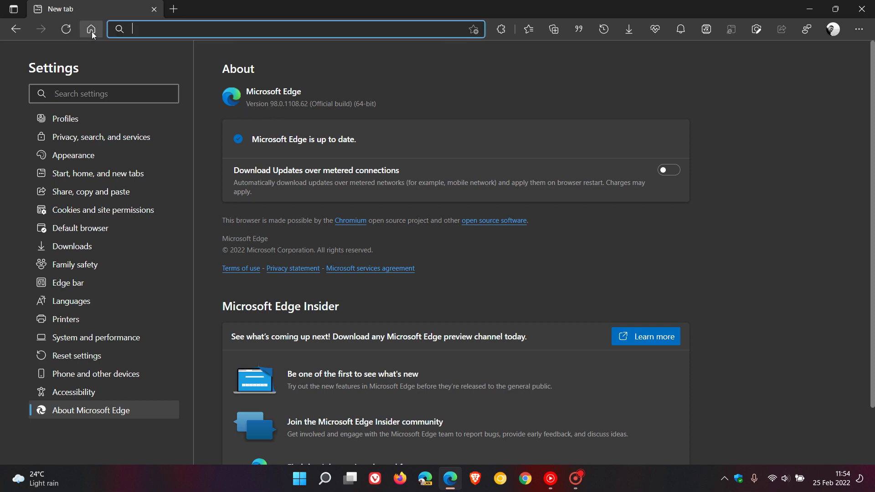